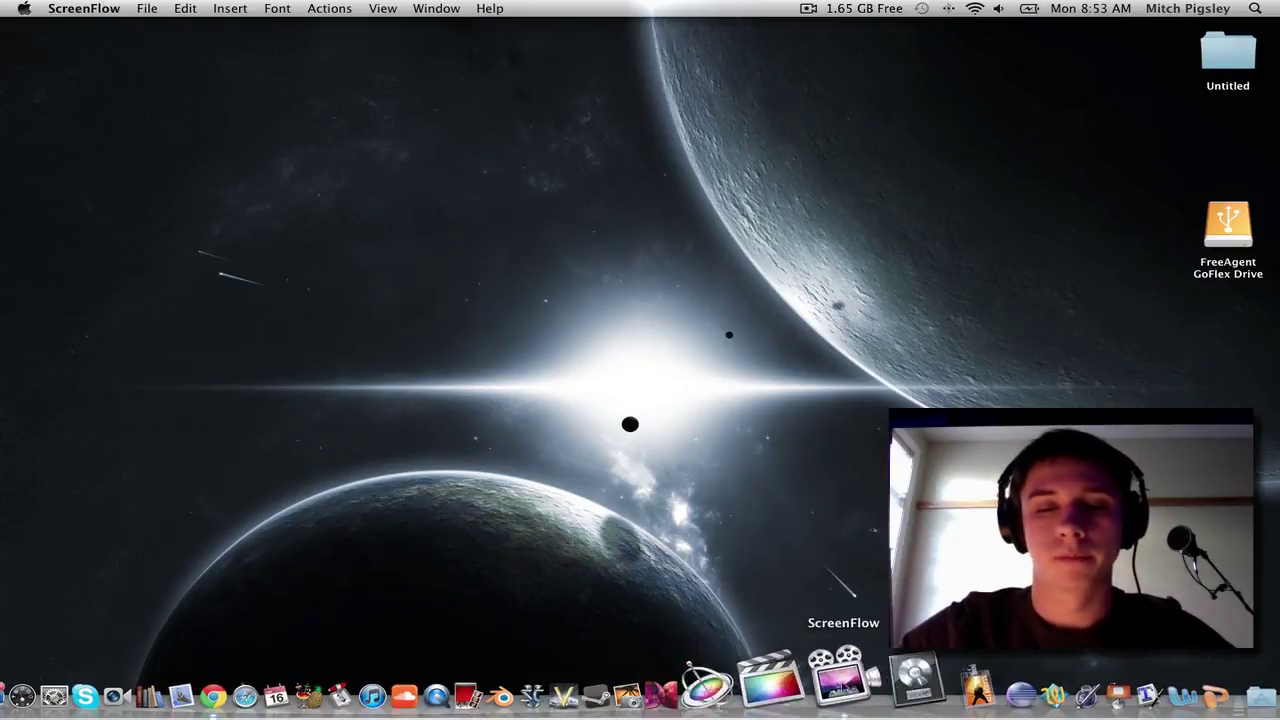
- Launch Logic Pro past the Audio Units warning and startup dialog, then quit it
click(867, 676)
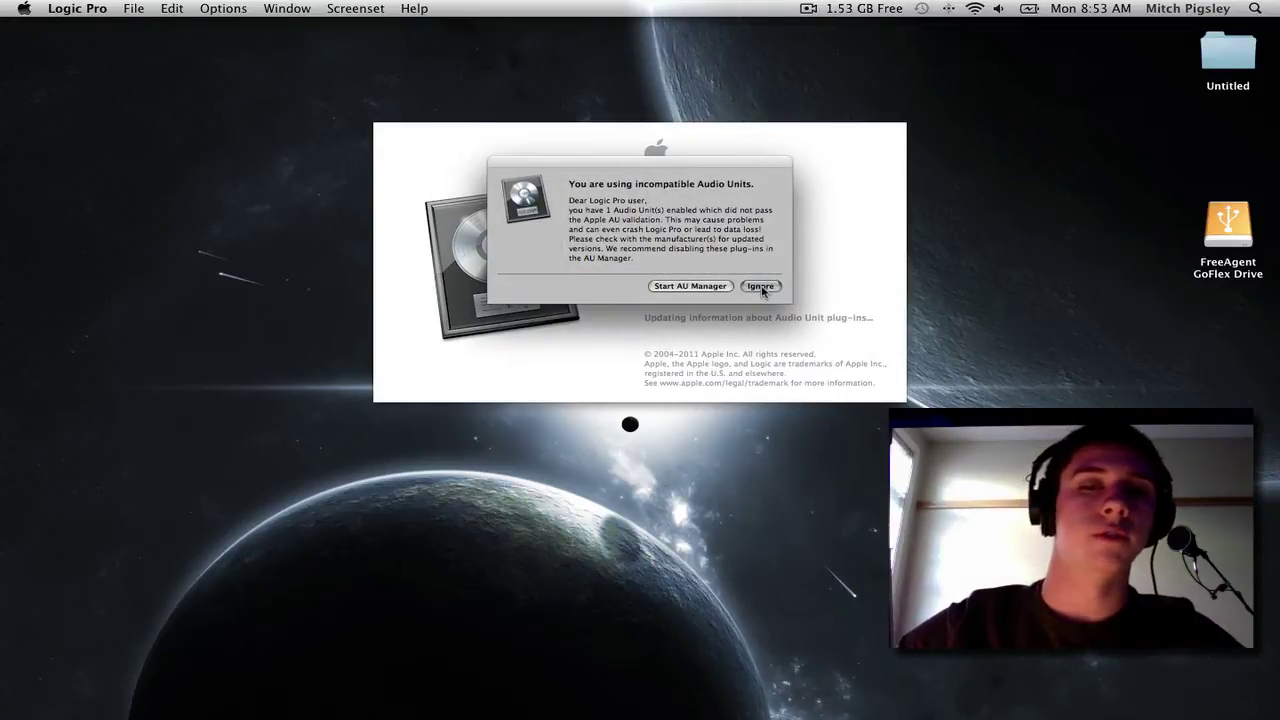
click(766, 289)
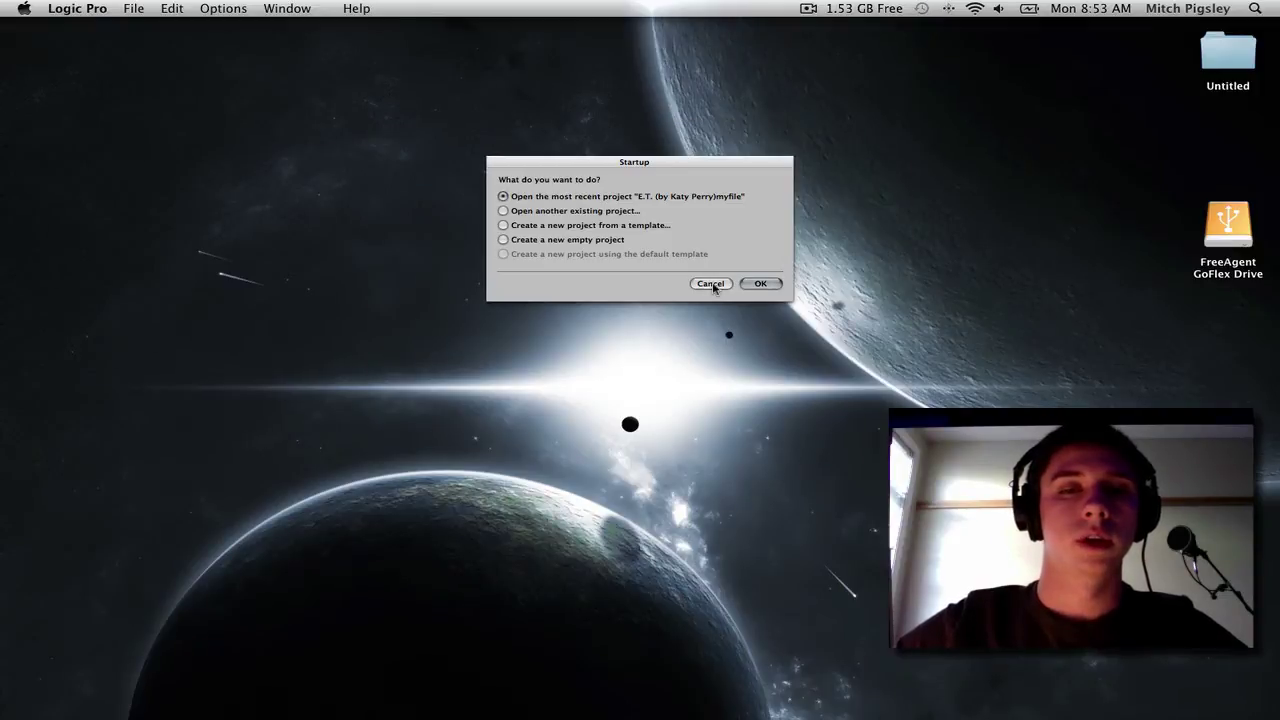
click(714, 286)
click(91, 10)
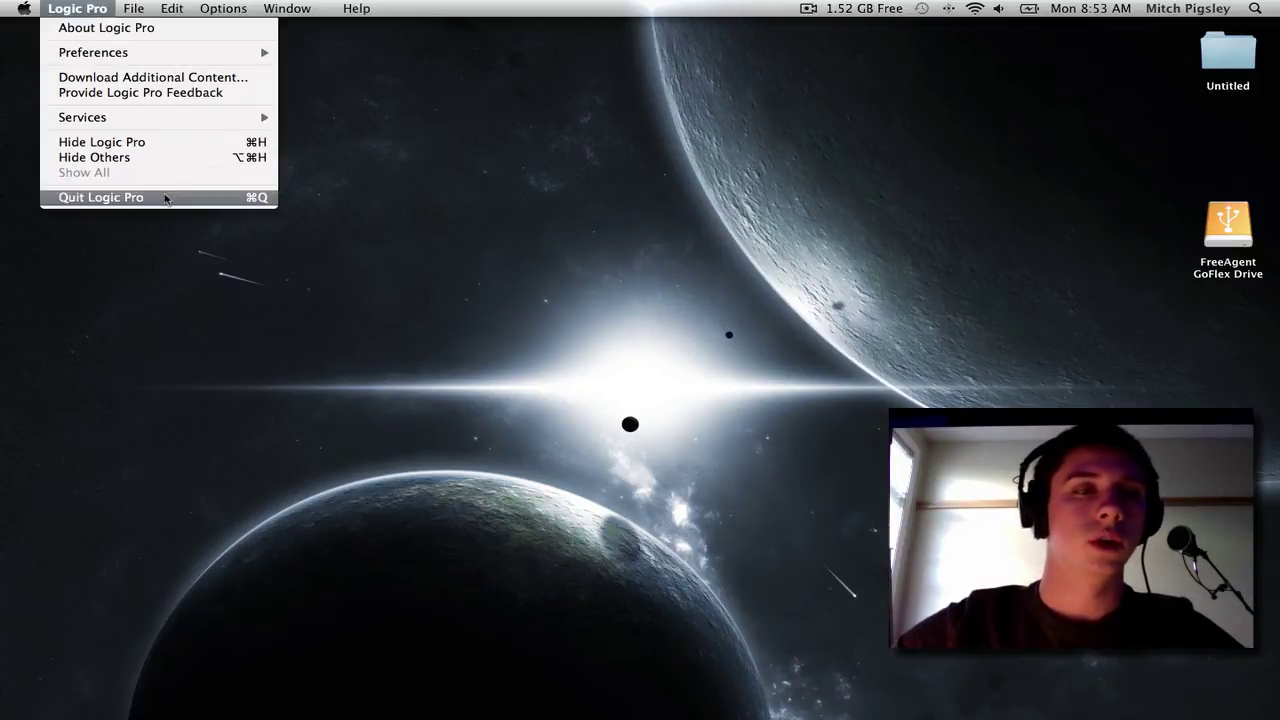
click(171, 196)
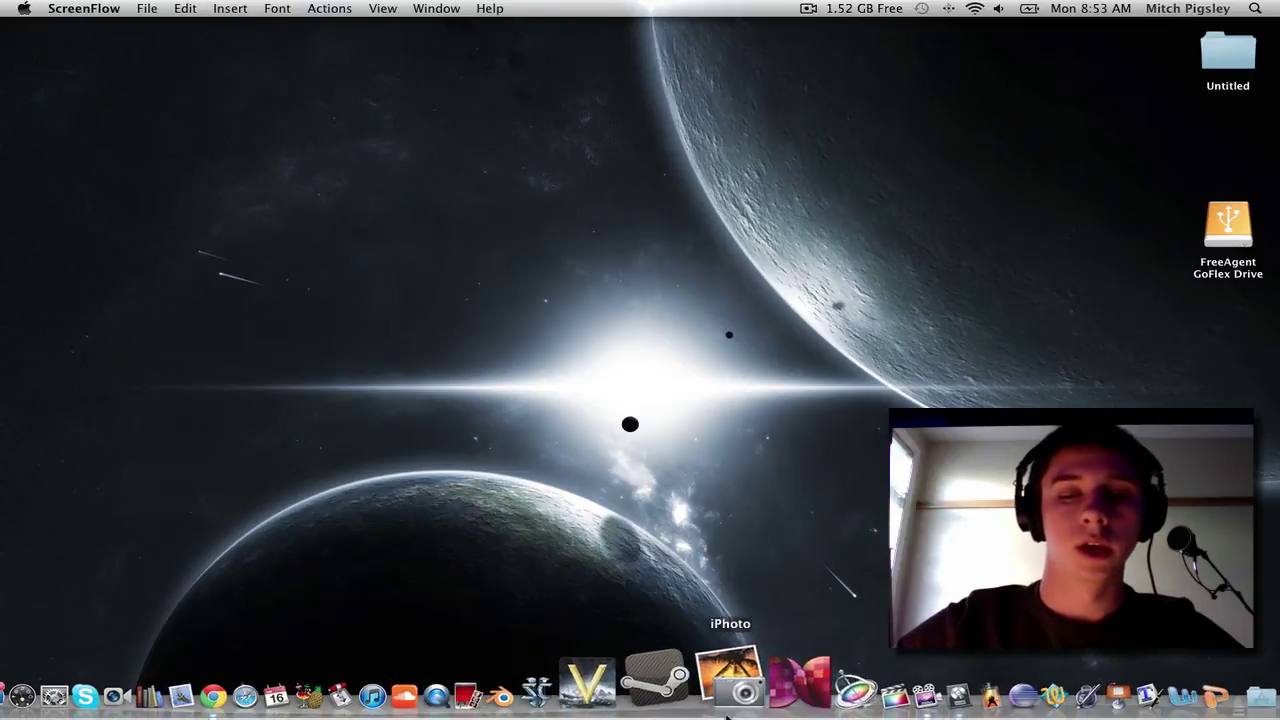
- Uncheck 'Open in 32-bit mode' in Logic Pro's Get Info panel in Applications, then close it
click(50, 680)
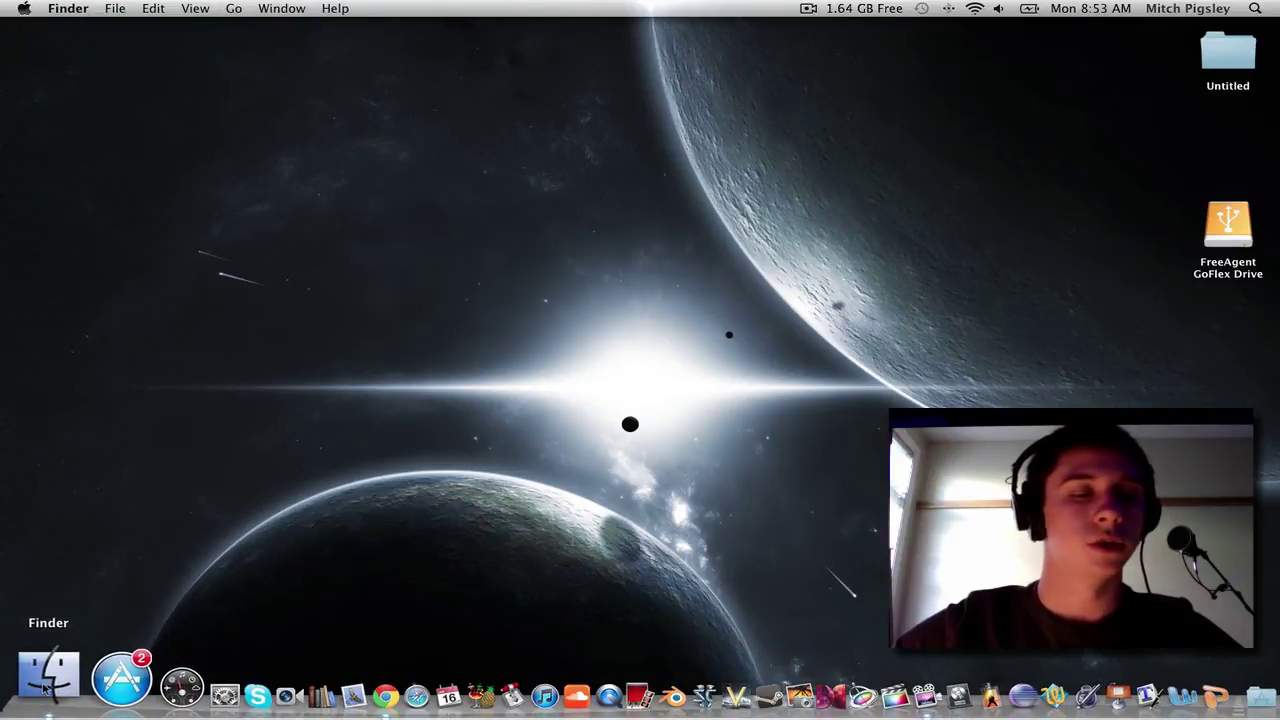
click(440, 202)
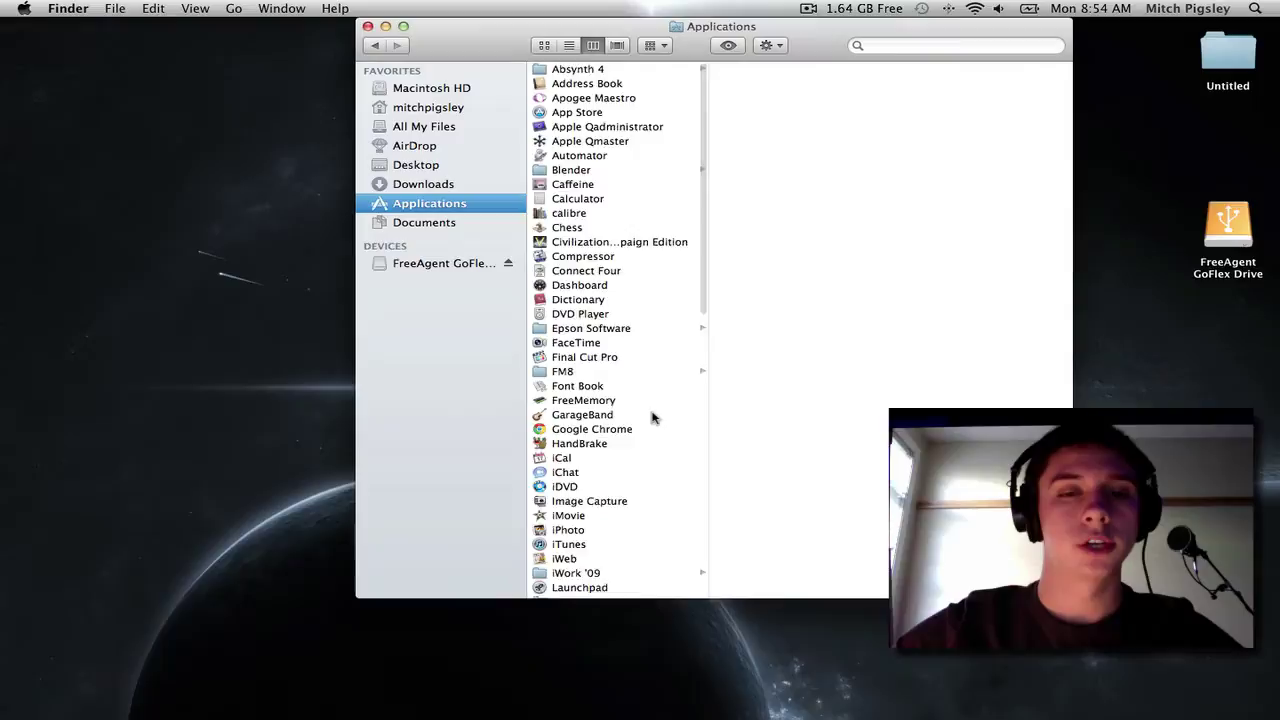
scroll(615, 440, down, 3)
scroll(603, 538, down, 2)
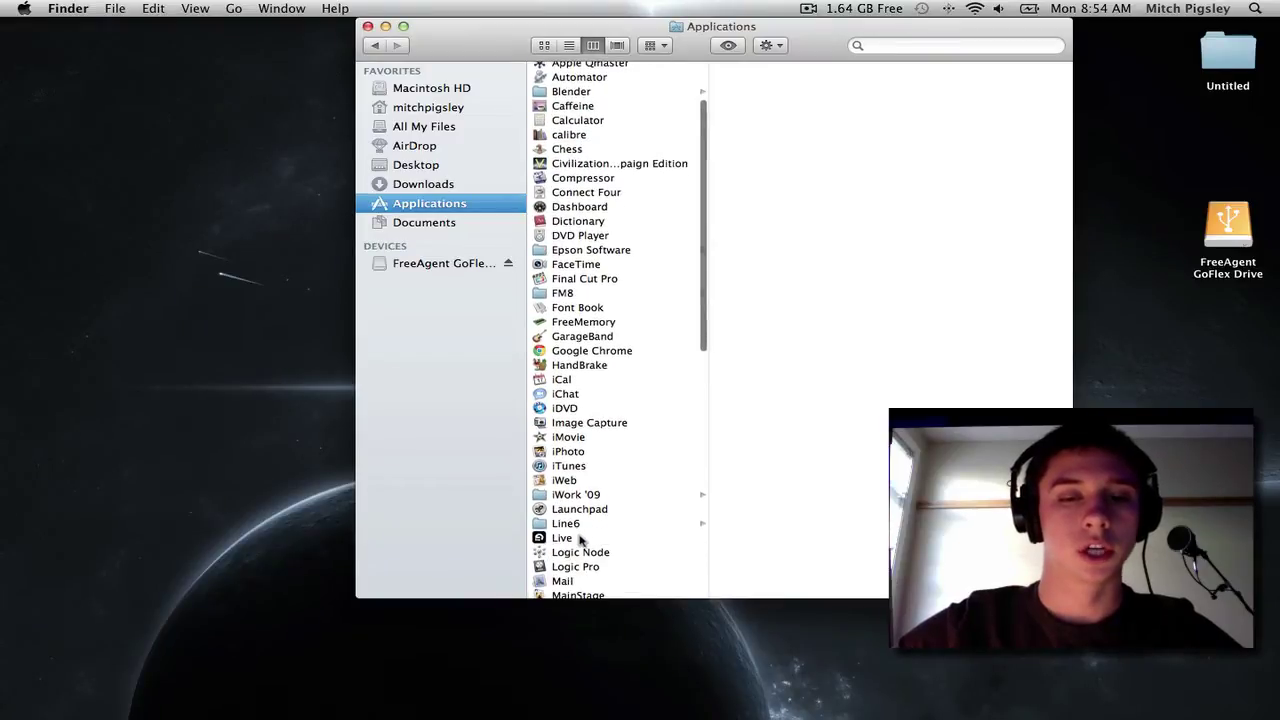
right_click(585, 566)
click(620, 483)
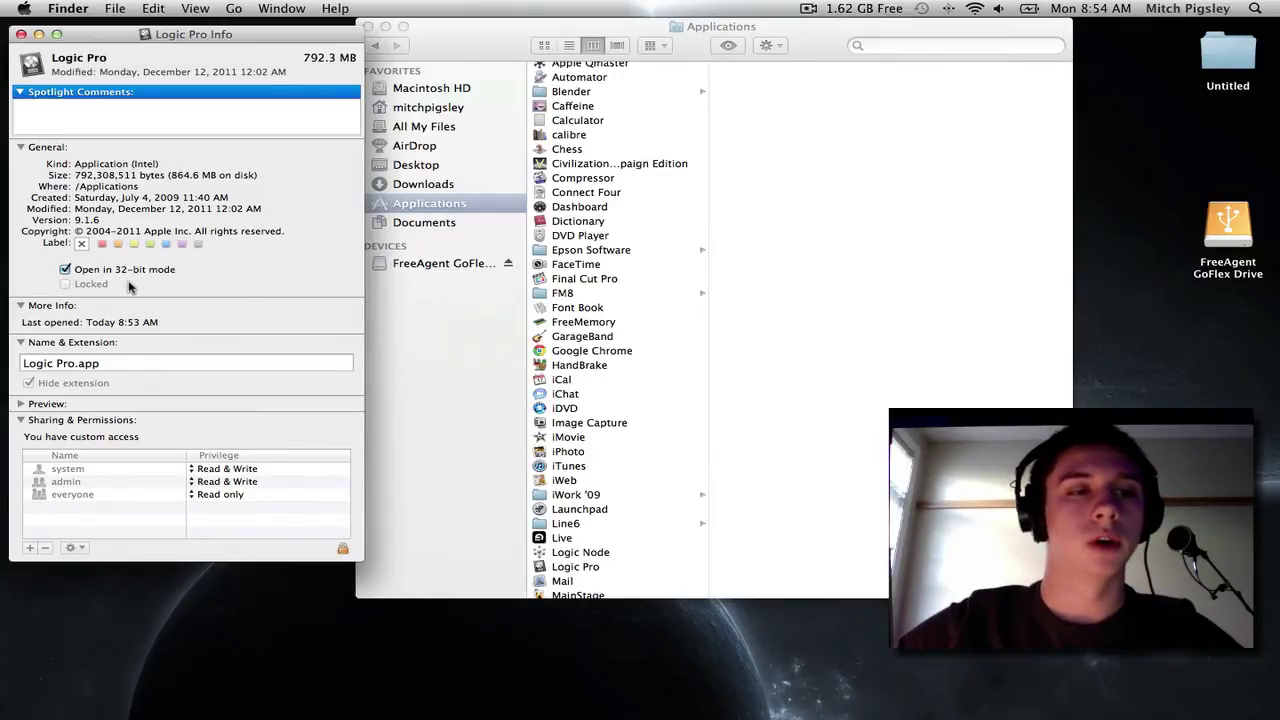
click(65, 270)
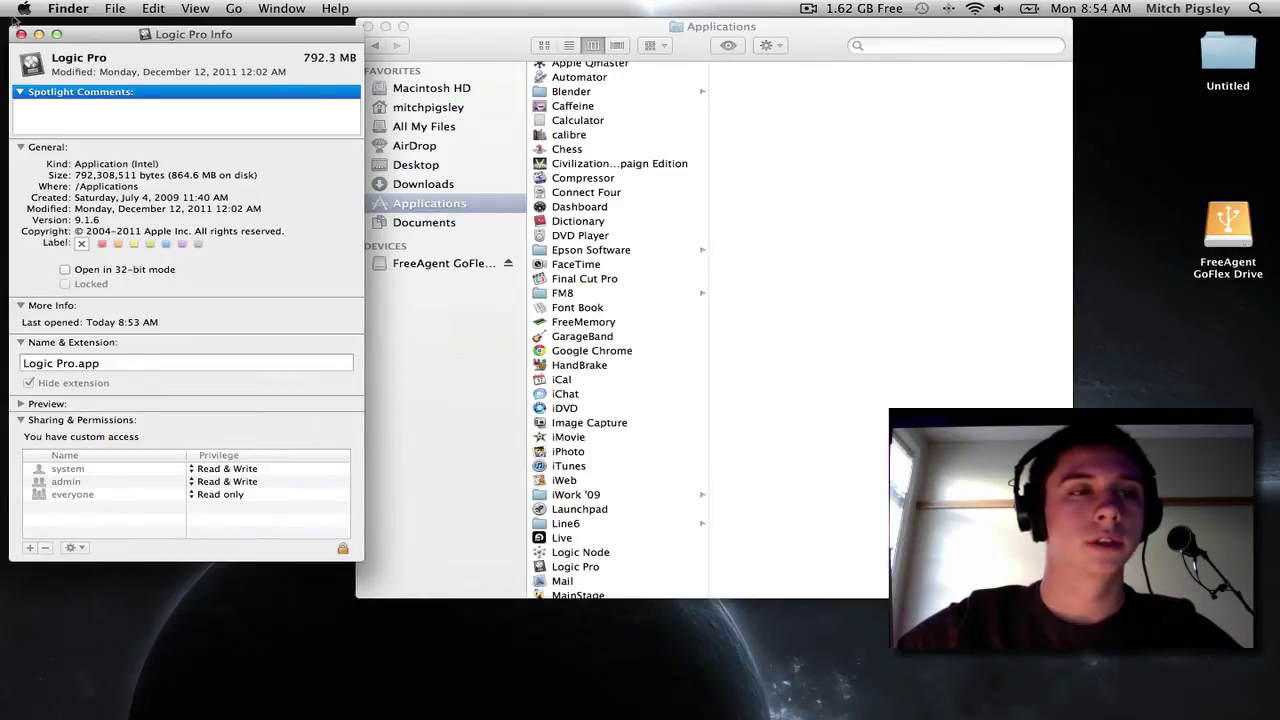
click(21, 34)
- Close Finder, relaunch Logic Pro ignoring the Audio Units alert, and create an empty project
click(368, 26)
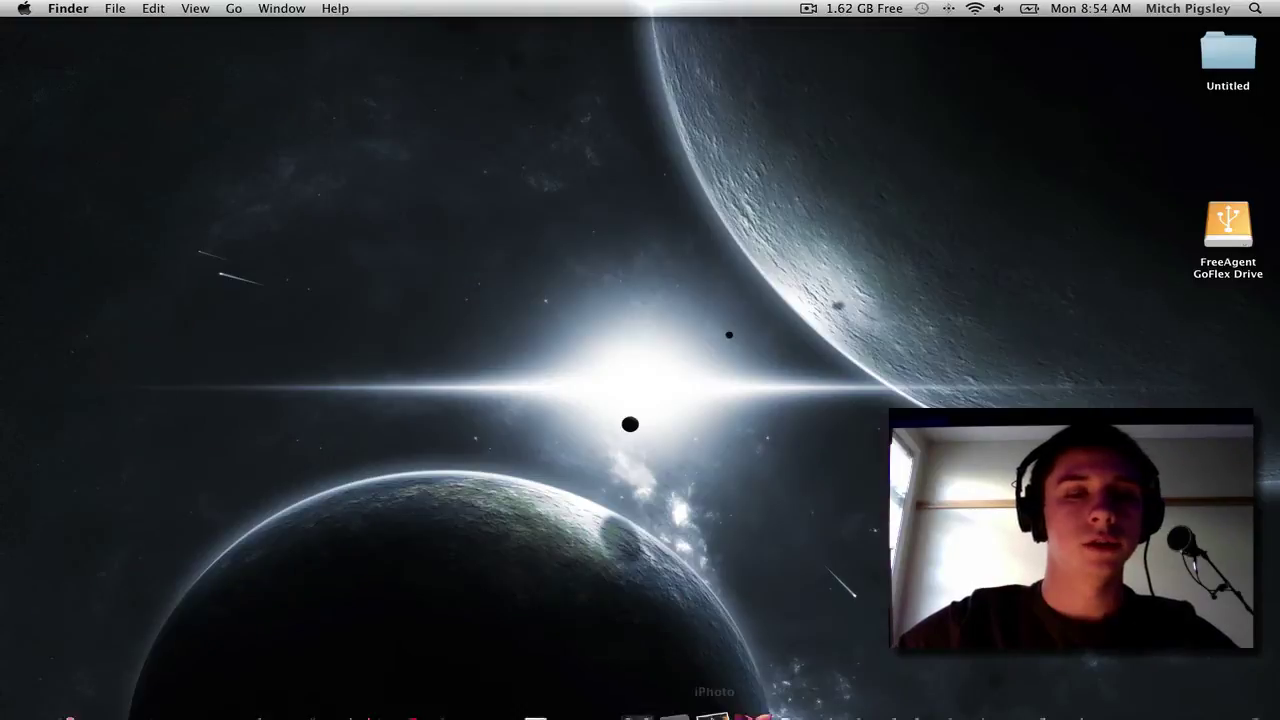
click(870, 682)
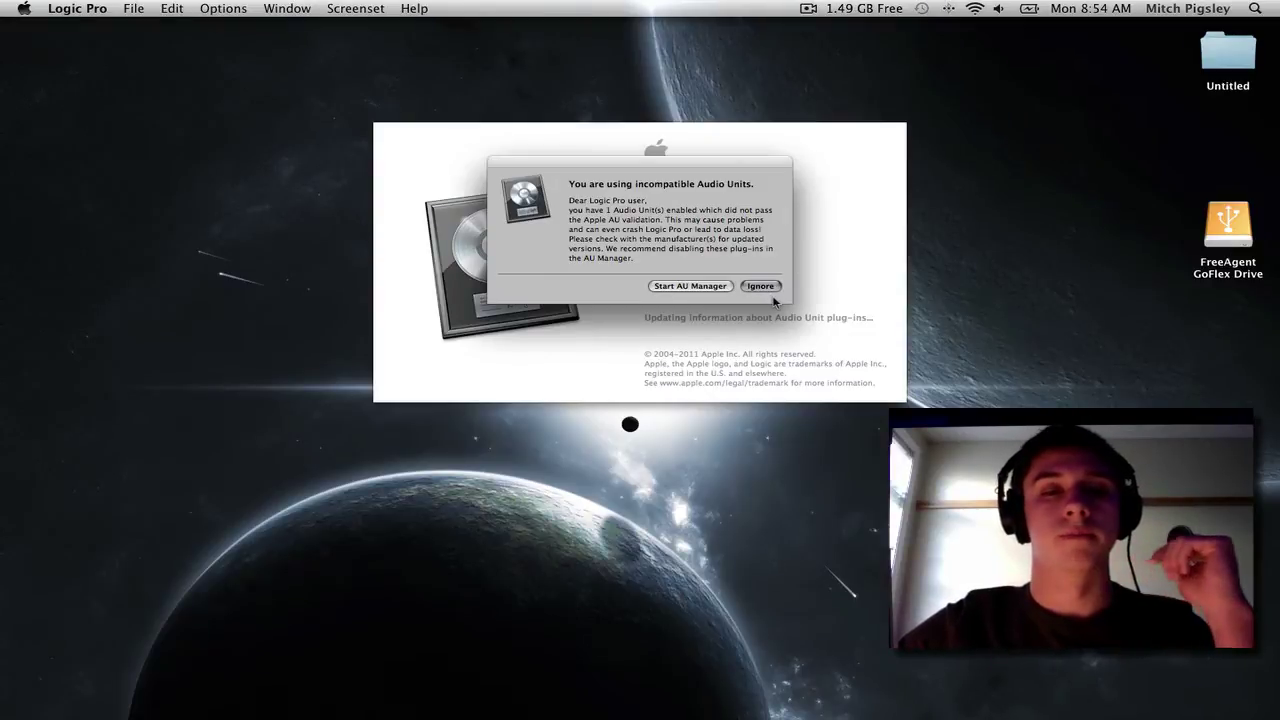
click(771, 290)
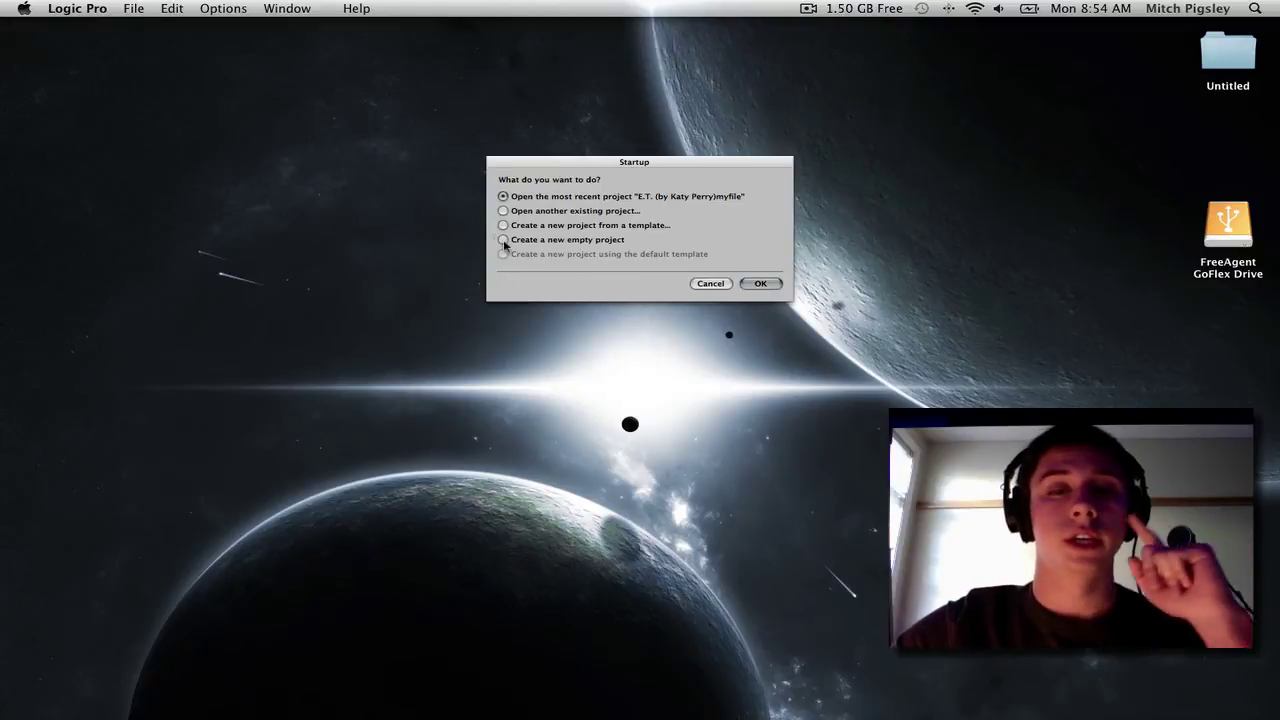
click(504, 240)
click(758, 284)
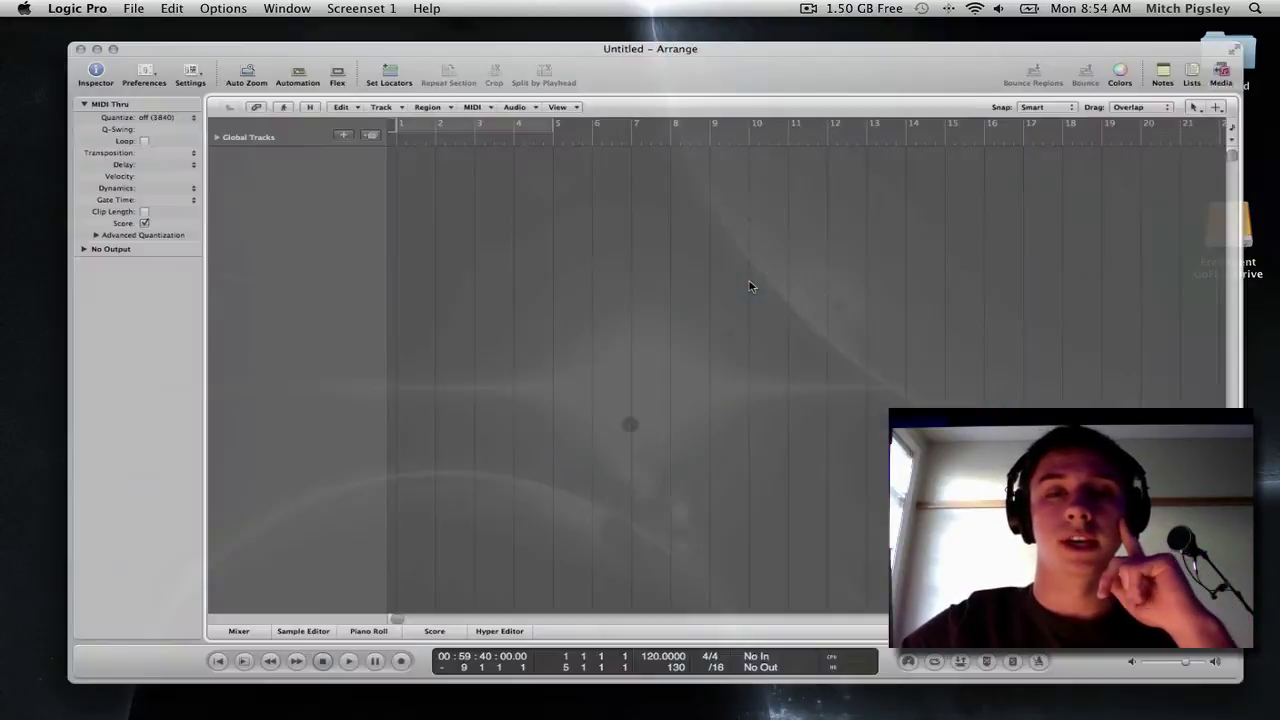